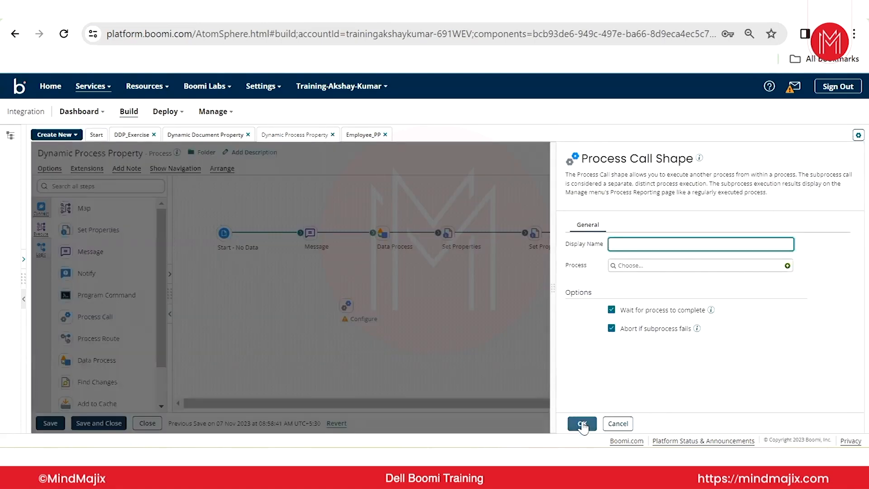
# Remove the unconfigured Process Call step from the Dynamic Process Property process
pyautogui.click(583, 424)
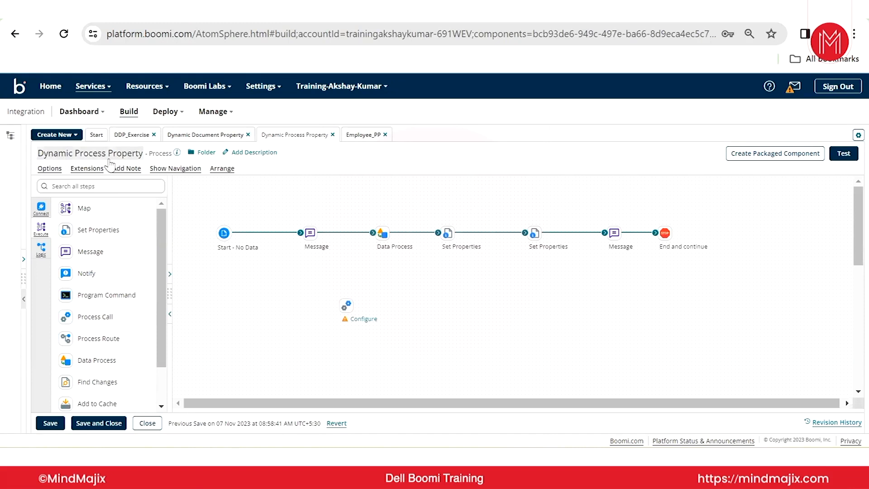
pyautogui.click(45, 149)
pyautogui.click(41, 151)
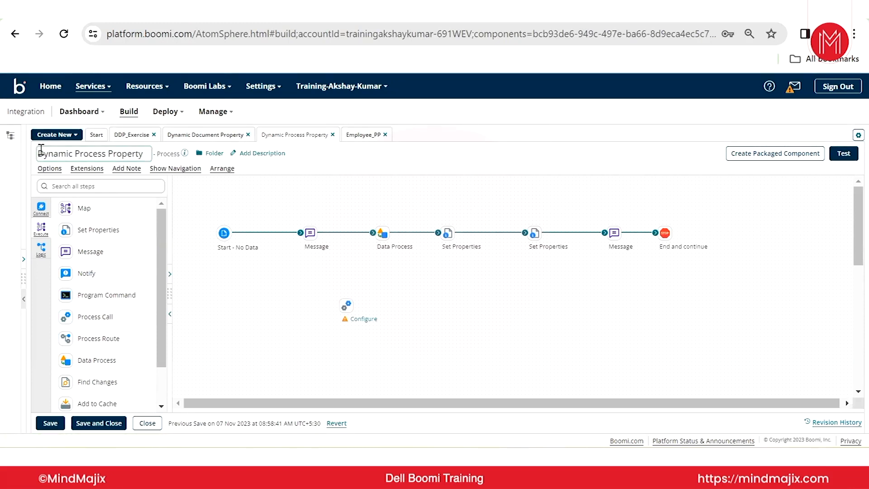
pyautogui.press('BackSpace')
pyautogui.moveTo(346, 304)
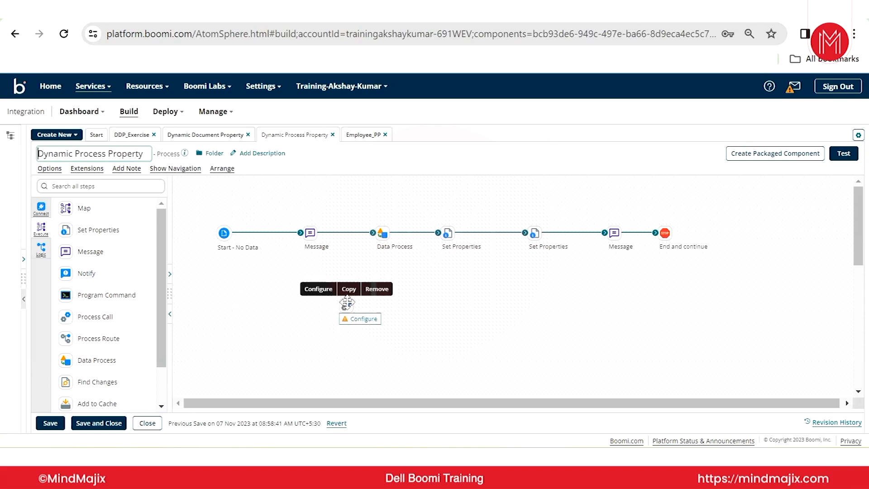
pyautogui.click(377, 286)
pyautogui.click(503, 287)
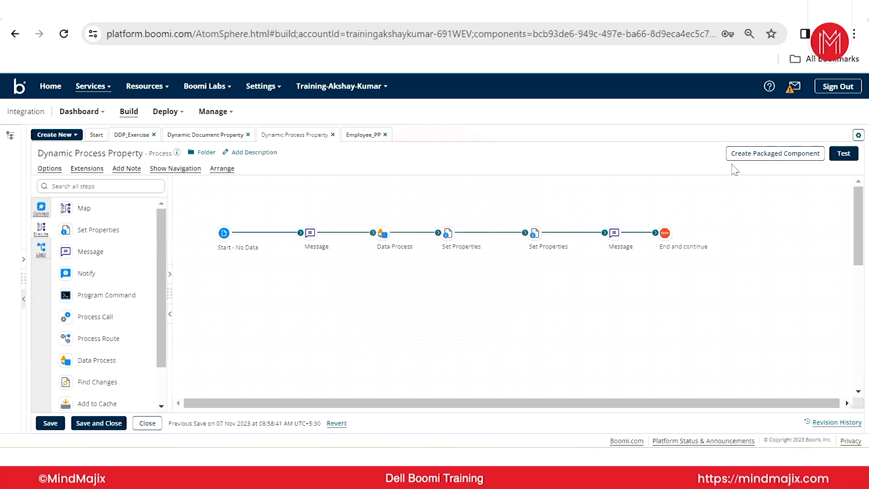
# Close all open component tabs and expand the Process Library1 folder in the component explorer
pyautogui.click(858, 135)
pyautogui.click(795, 183)
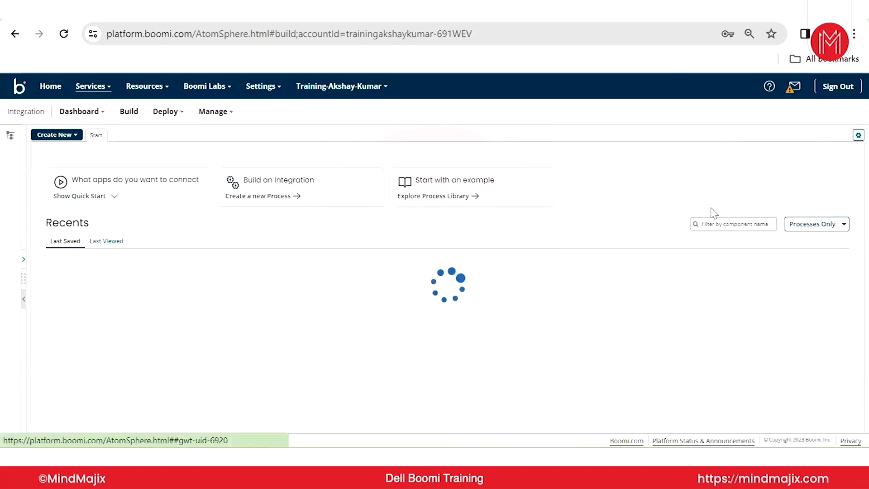
pyautogui.click(23, 260)
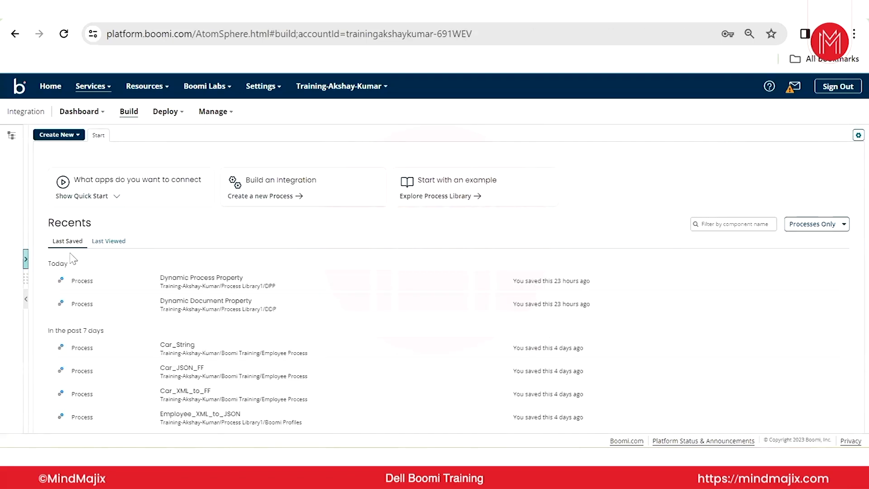
pyautogui.click(15, 206)
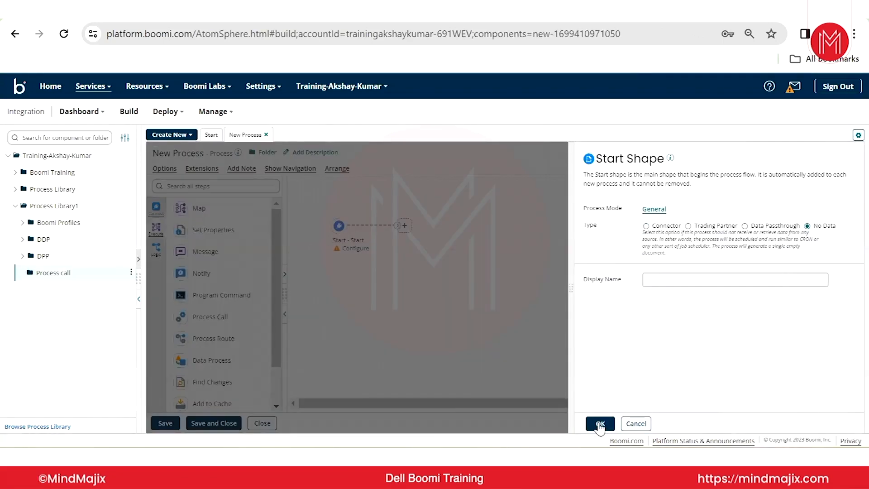
# Confirm a No Data start for the new process in the Process call folder and name it "(main) Employee xml"
pyautogui.click(599, 424)
pyautogui.click(200, 154)
pyautogui.moveTo(213, 156); pyautogui.dragTo(151, 160)
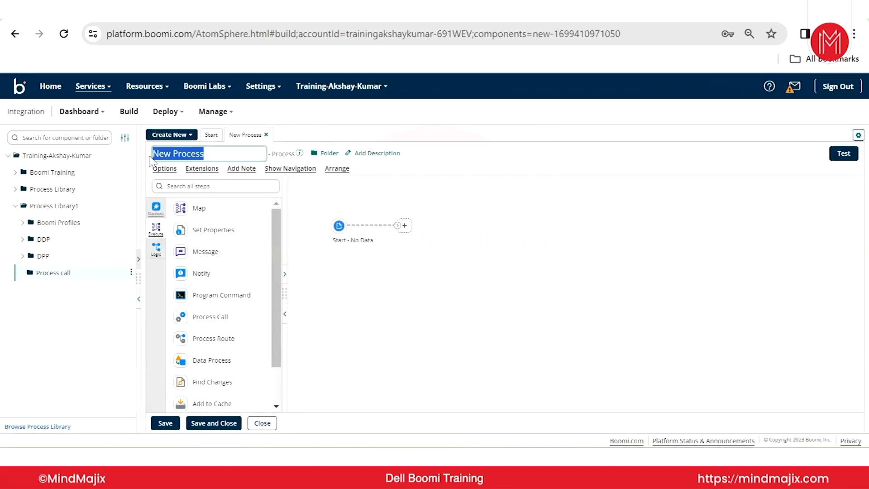
pyautogui.write('C')
pyautogui.write('main')
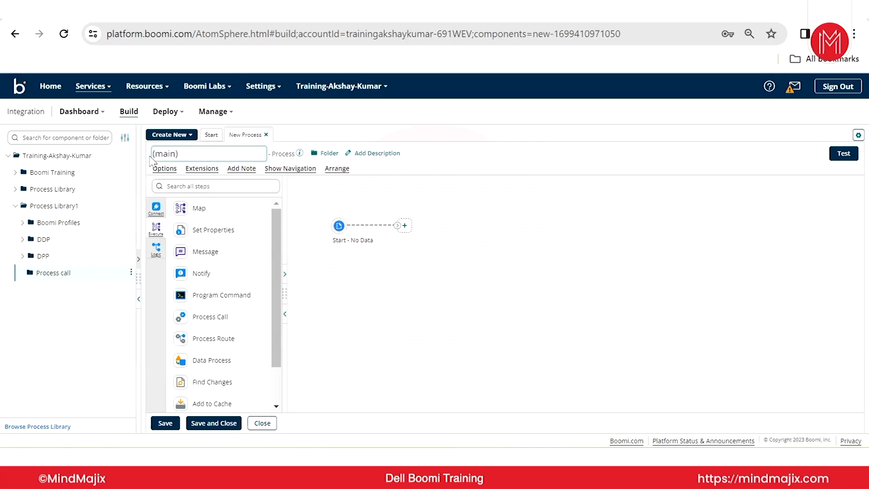
pyautogui.write(' Ex')
pyautogui.write('mplo')
pyautogui.write('yee xml')
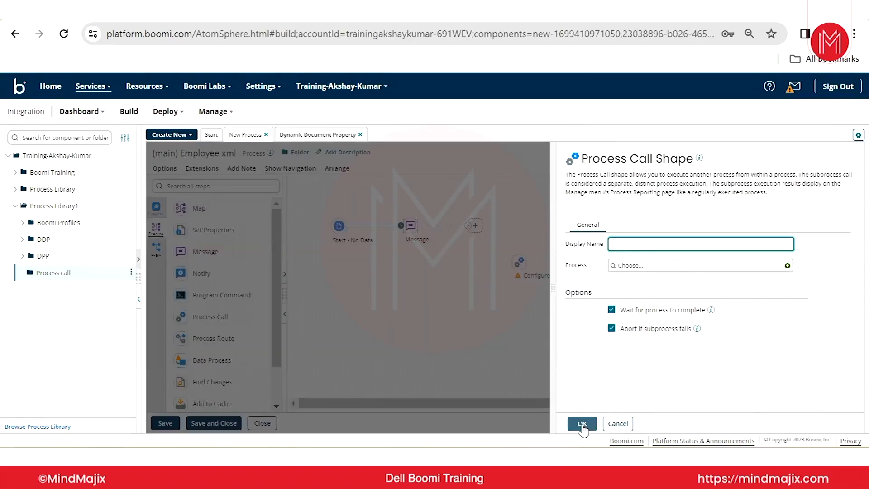
# Place a Process Call step on the (main) Employee xml canvas without choosing its process
pyautogui.click(583, 424)
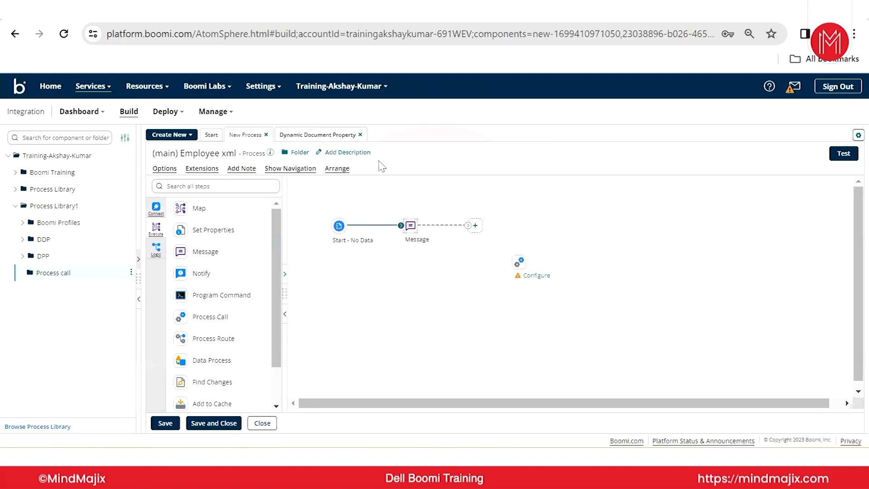
# Open the Employee_XML_to_JSON process and copy its Map_Multiple_XML_to_JSON step together with the connected End and continue step
pyautogui.click(211, 135)
pyautogui.scroll(-3, 452, 317)
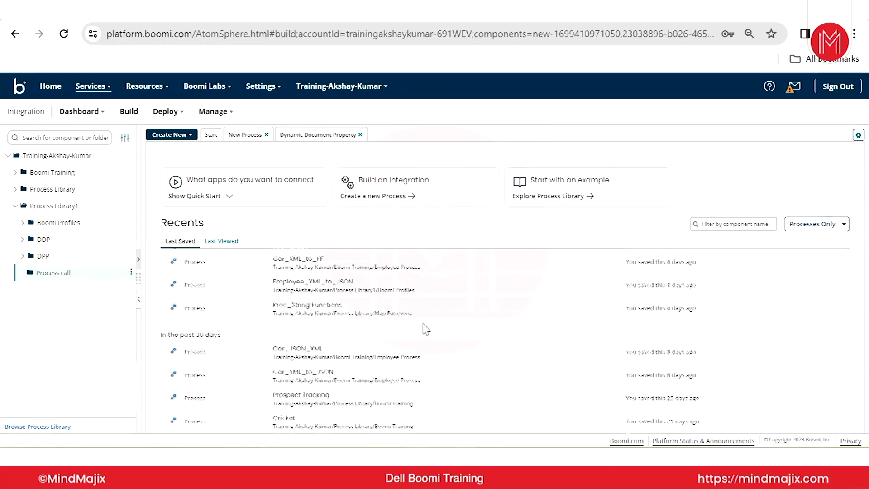
pyautogui.click(313, 282)
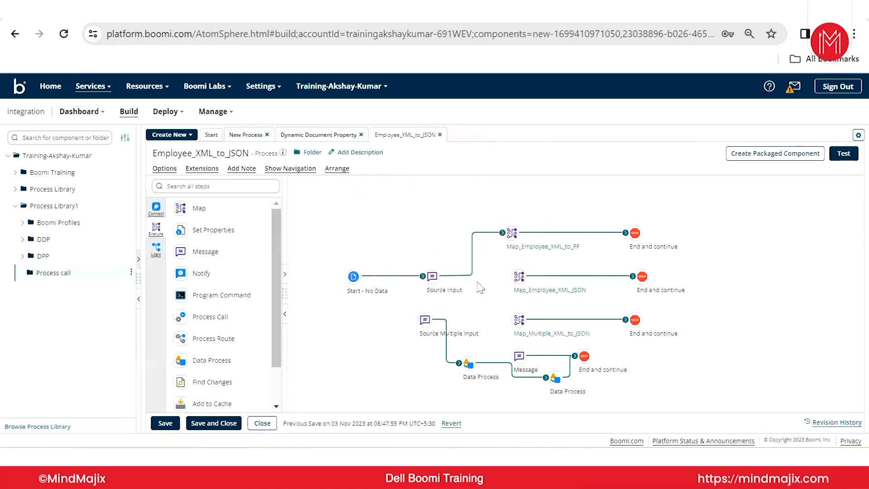
pyautogui.moveTo(538, 286)
pyautogui.moveTo(483, 297); pyautogui.dragTo(653, 325)
pyautogui.click(535, 308)
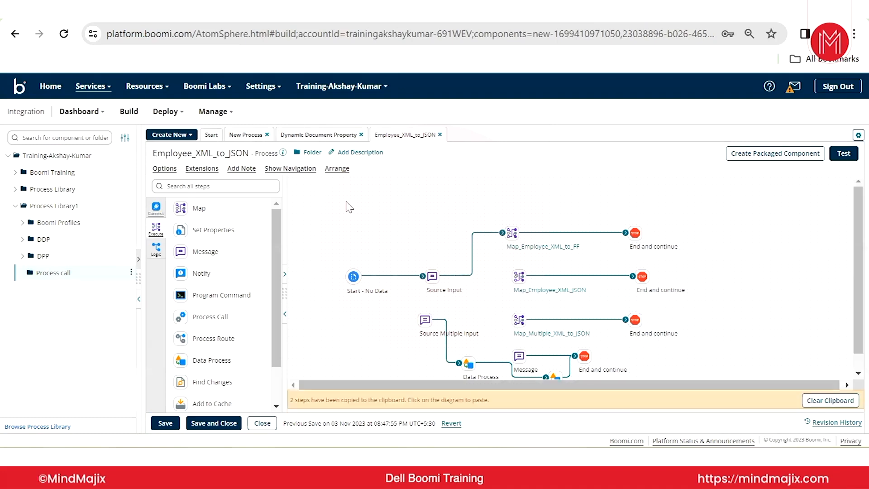
# Paste the copied map and end steps beside the Message step in the (main) Employee xml process and clear the clipboard
pyautogui.click(237, 137)
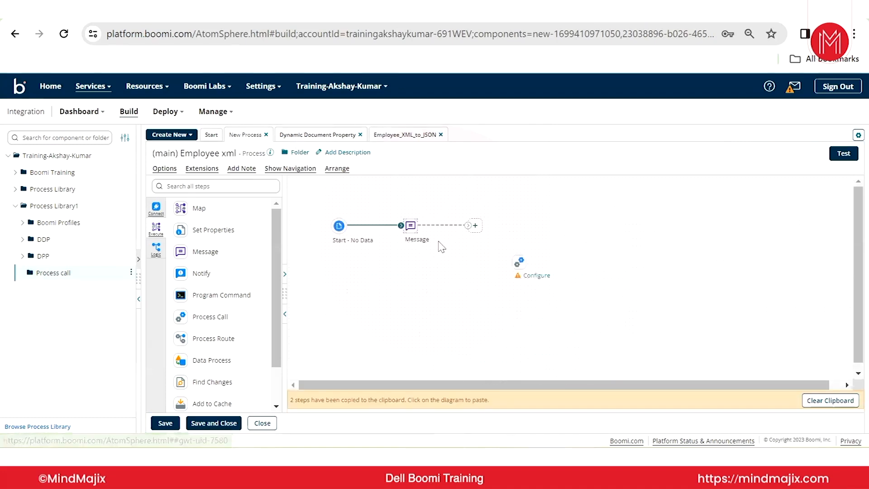
pyautogui.moveTo(515, 257)
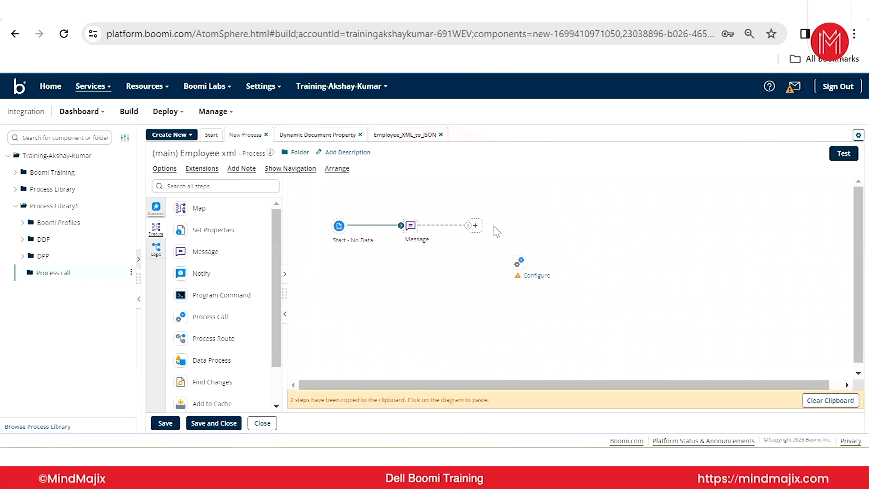
pyautogui.click(490, 210)
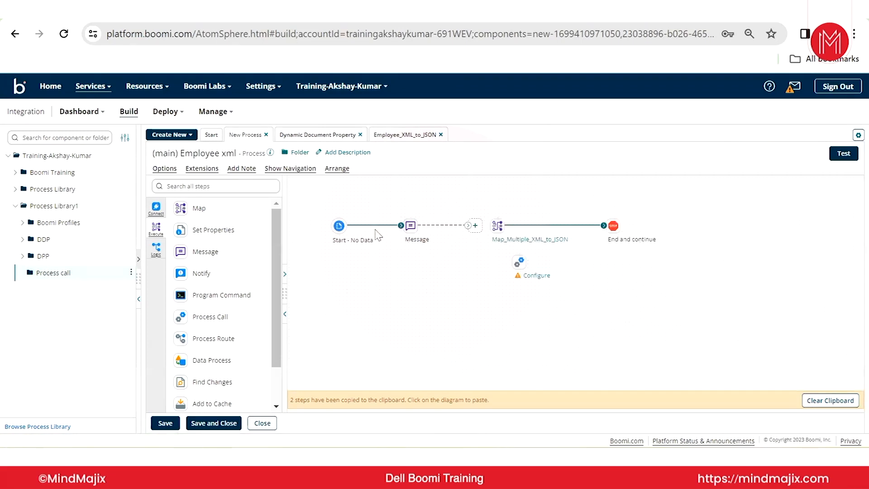
pyautogui.moveTo(423, 231)
pyautogui.moveTo(519, 237)
pyautogui.click(830, 400)
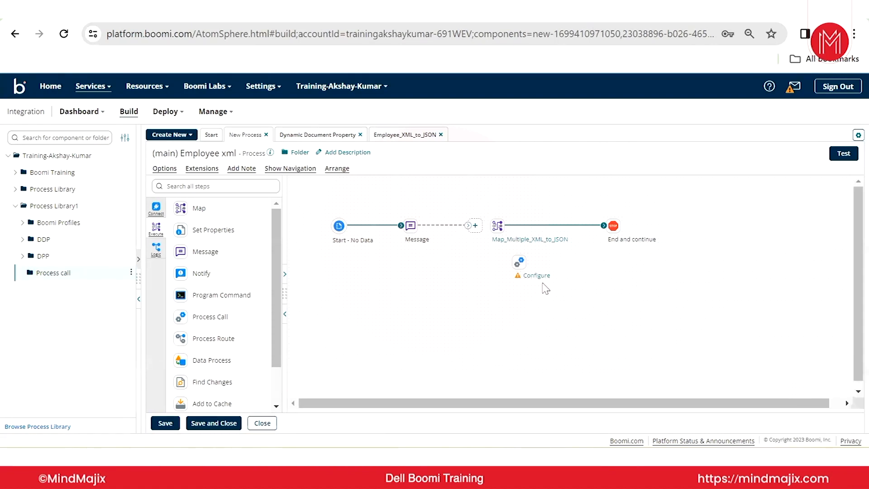
# Connect the Message step to the Process Call step and create a new process for it to call
pyautogui.moveTo(532, 281)
pyautogui.moveTo(469, 224); pyautogui.dragTo(487, 269)
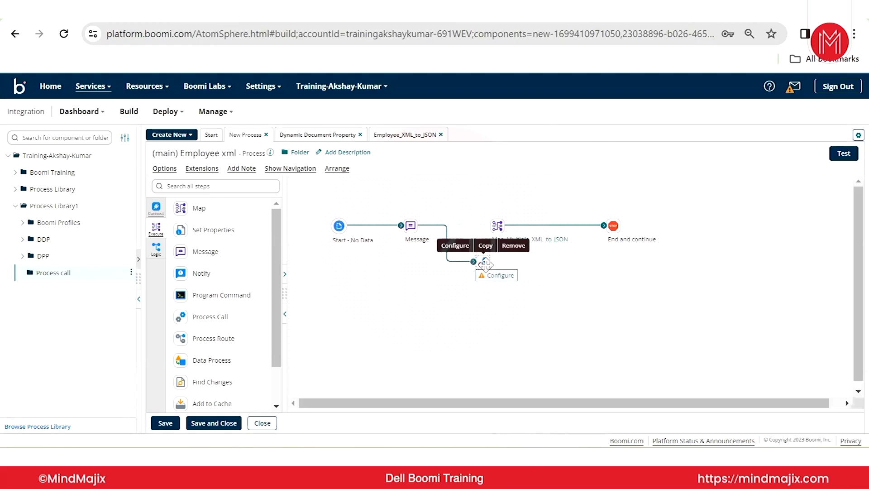
pyautogui.click(483, 266)
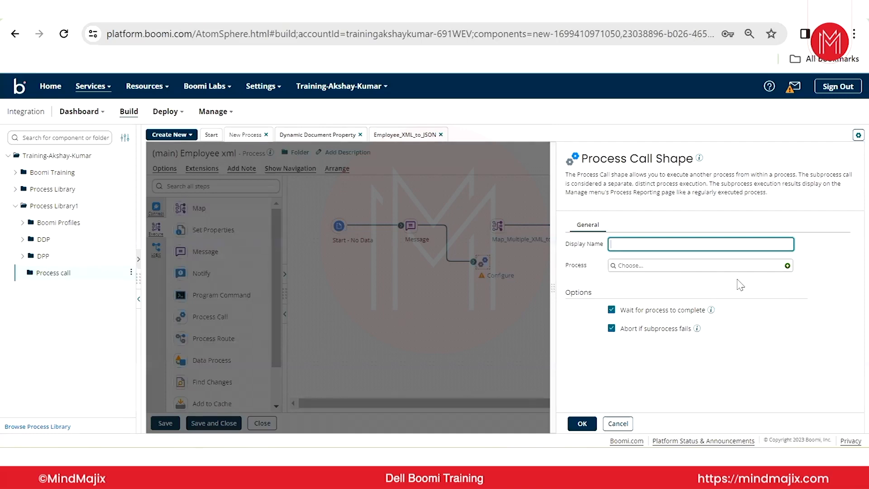
pyautogui.click(787, 267)
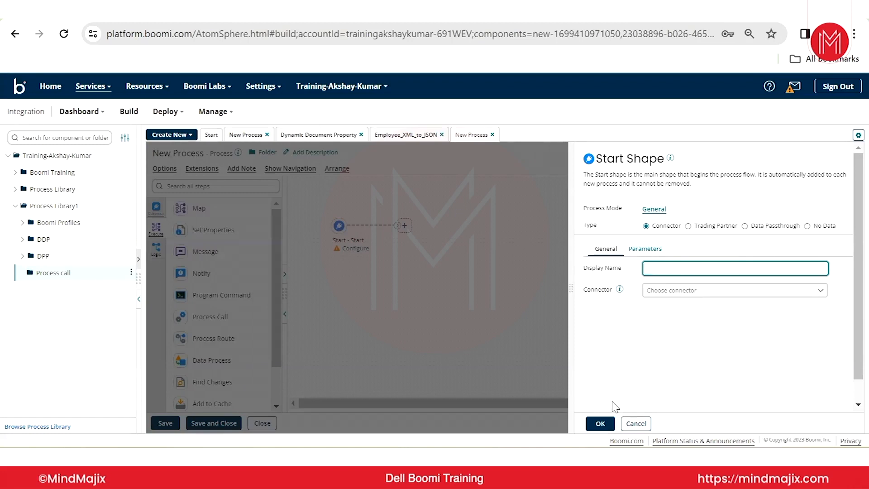
# Set the new subprocess's start type to Data Passthrough and apply the recommended change that disables Capture Run Dates
pyautogui.click(600, 423)
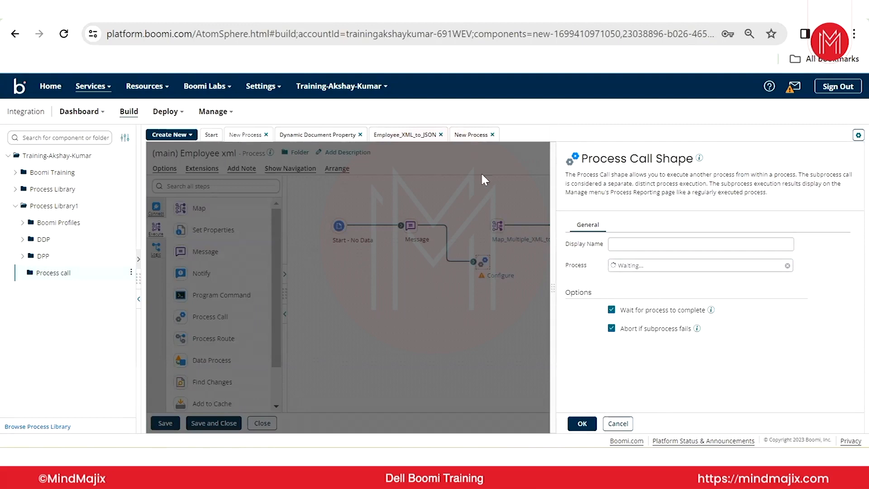
pyautogui.click(464, 136)
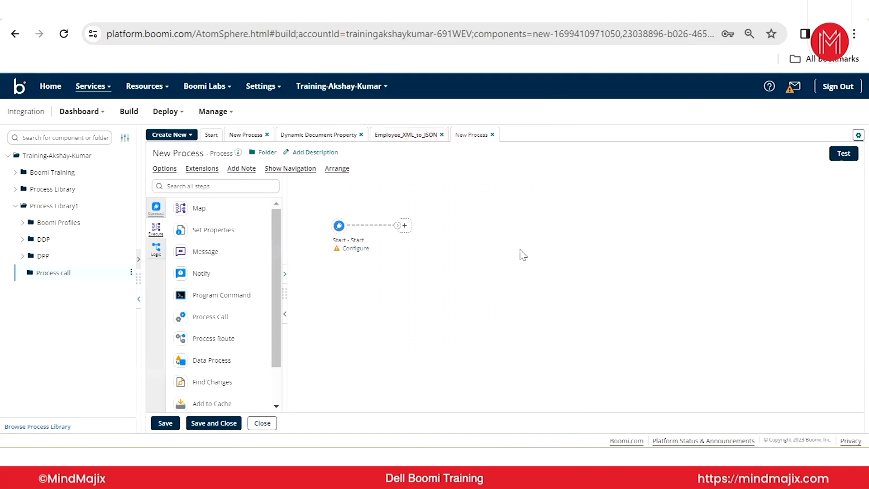
pyautogui.click(340, 225)
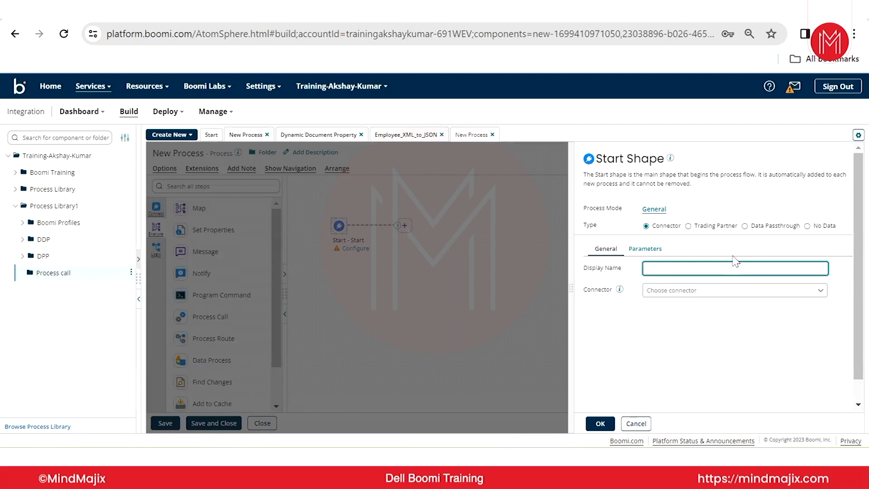
pyautogui.click(240, 135)
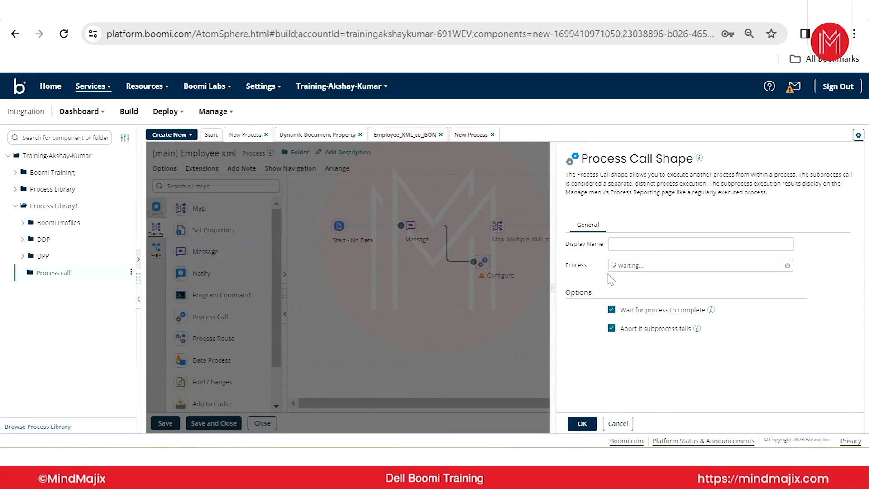
pyautogui.click(471, 134)
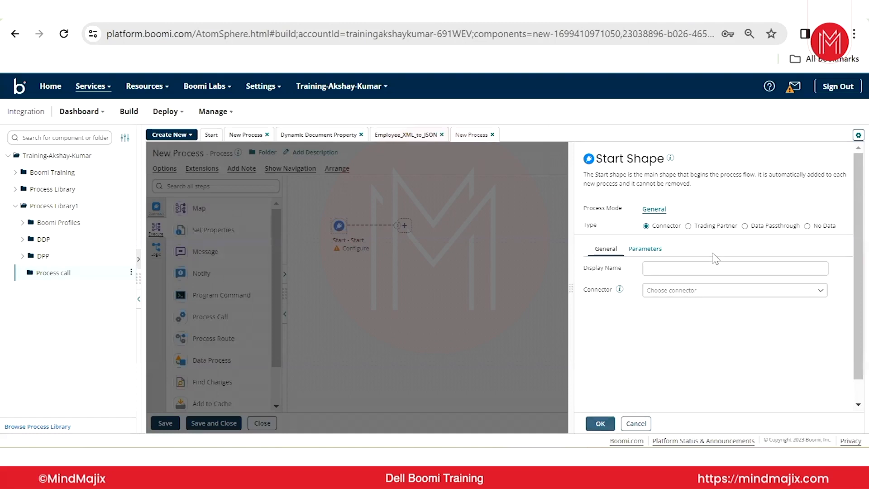
pyautogui.click(745, 226)
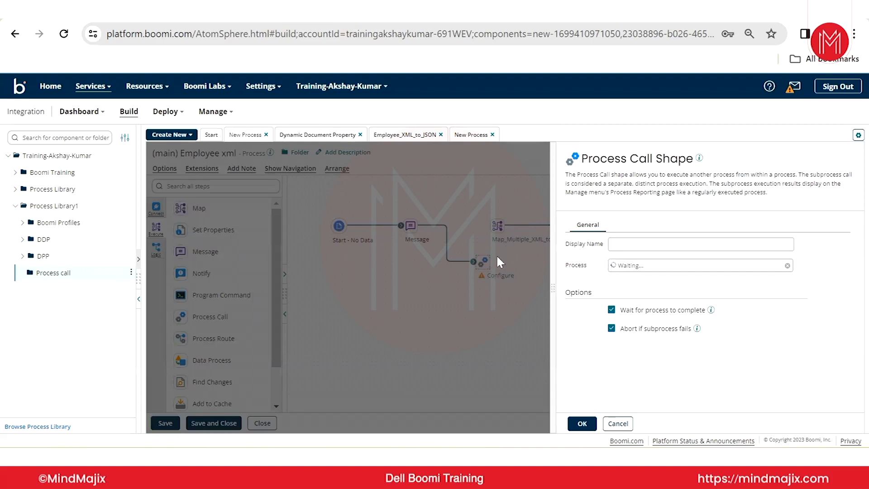
pyautogui.click(470, 134)
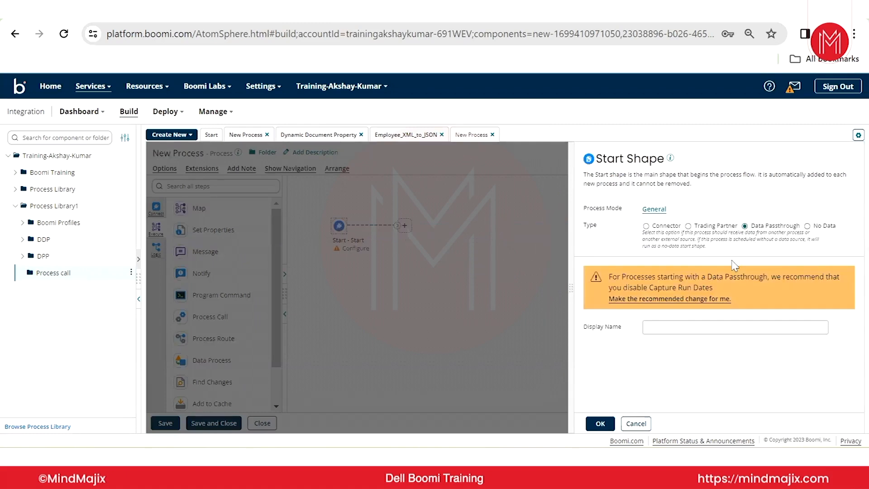
pyautogui.click(667, 299)
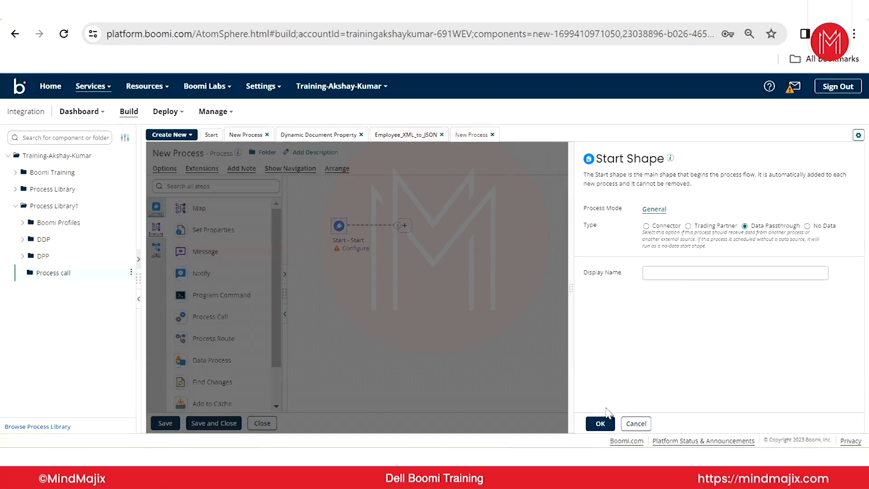
pyautogui.click(600, 423)
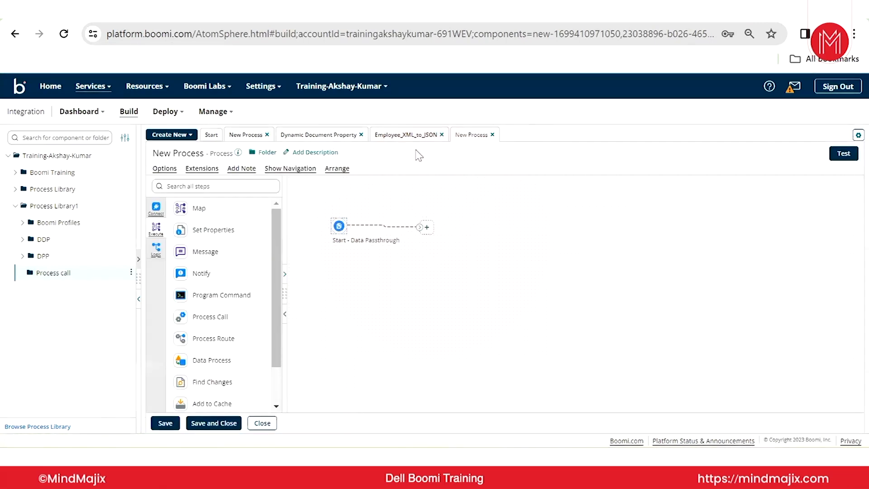
# Rename the subprocess "(Sub) Employee XML" and save it
pyautogui.click(200, 154)
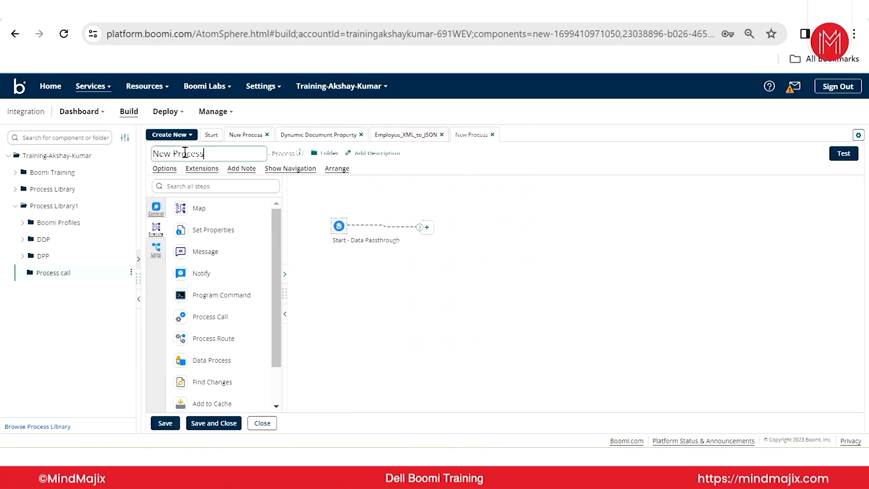
pyautogui.moveTo(207, 154); pyautogui.dragTo(122, 150)
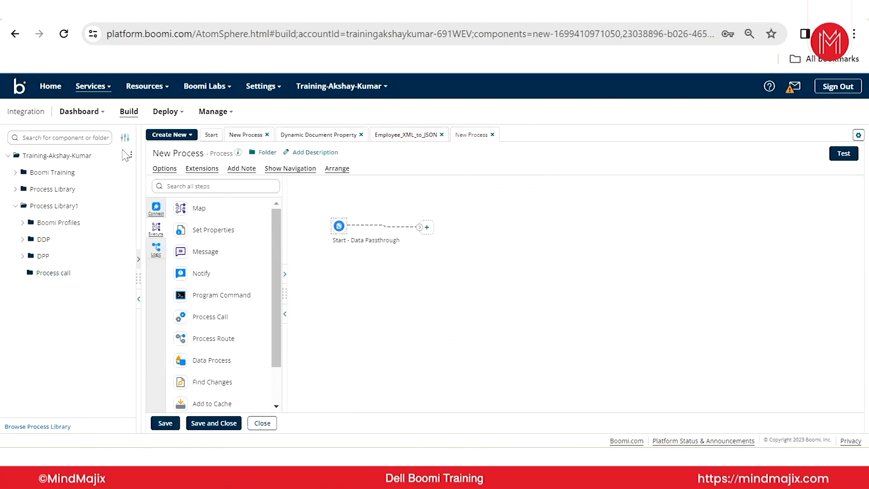
pyautogui.click(170, 153)
pyautogui.write('(Sub')
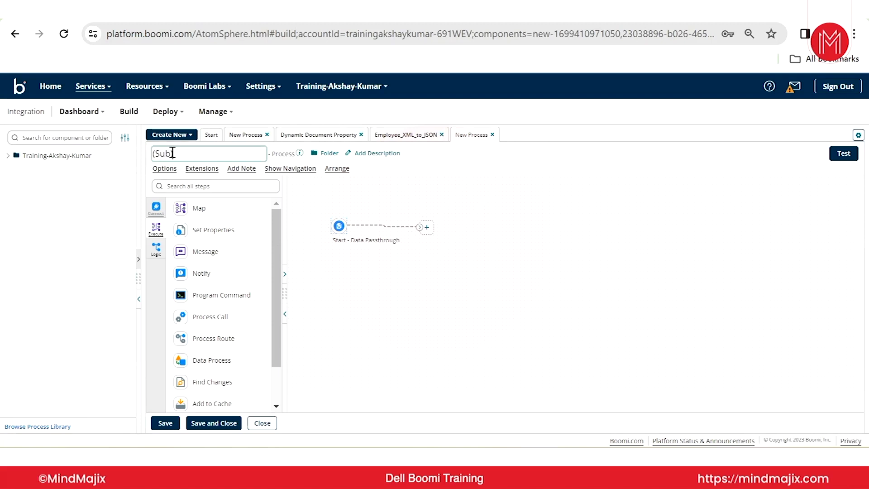
pyautogui.write(') Employee XML')
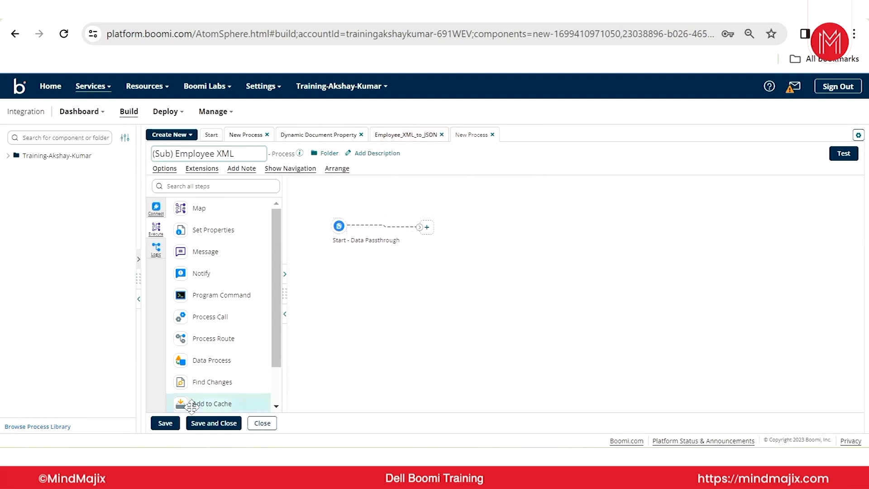
pyautogui.click(166, 423)
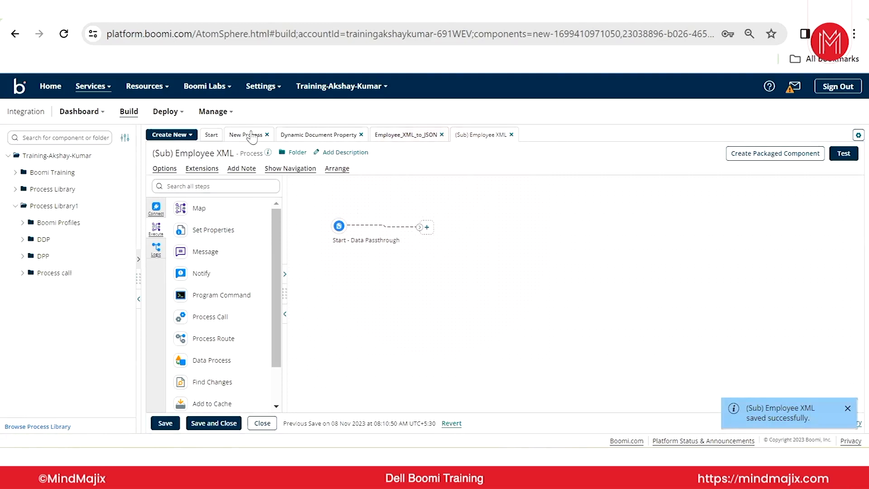
# Return to the main process and confirm the Process Call to (Sub) Employee XML with Abort if subprocess fails enabled
pyautogui.click(247, 135)
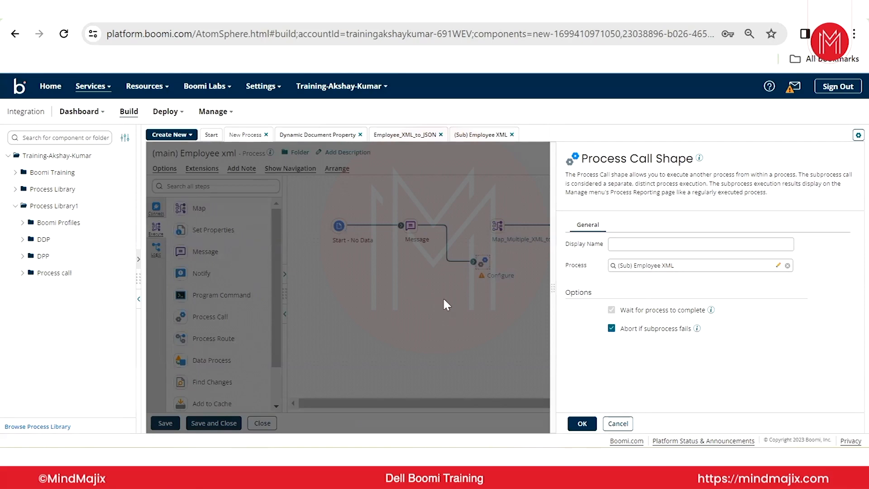
pyautogui.click(611, 330)
pyautogui.click(612, 329)
pyautogui.click(589, 425)
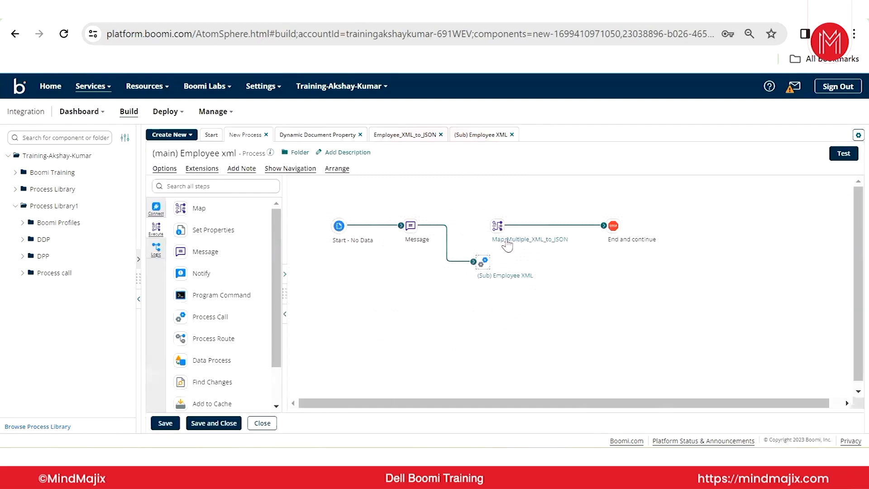
# Copy the Map_Multiple_XML_to_JSON and end steps from the main process and open the (Sub) Employee XML subprocess
pyautogui.moveTo(480, 213); pyautogui.dragTo(627, 237)
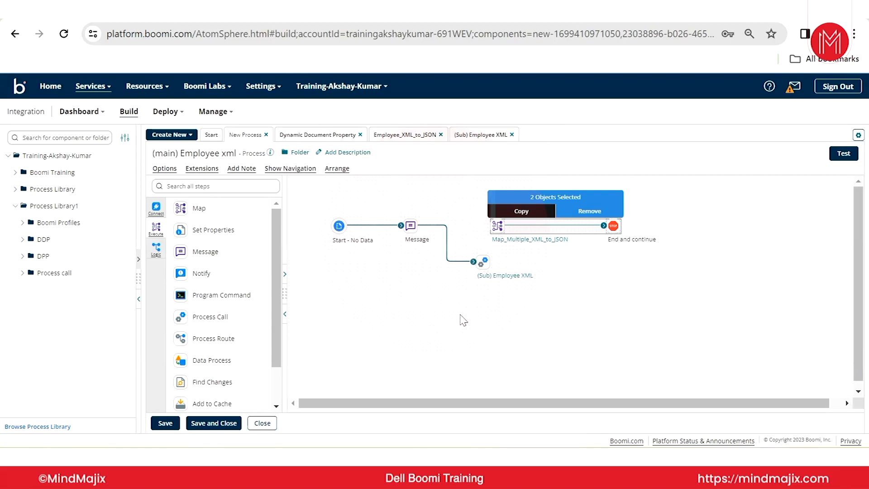
pyautogui.click(519, 213)
pyautogui.click(498, 276)
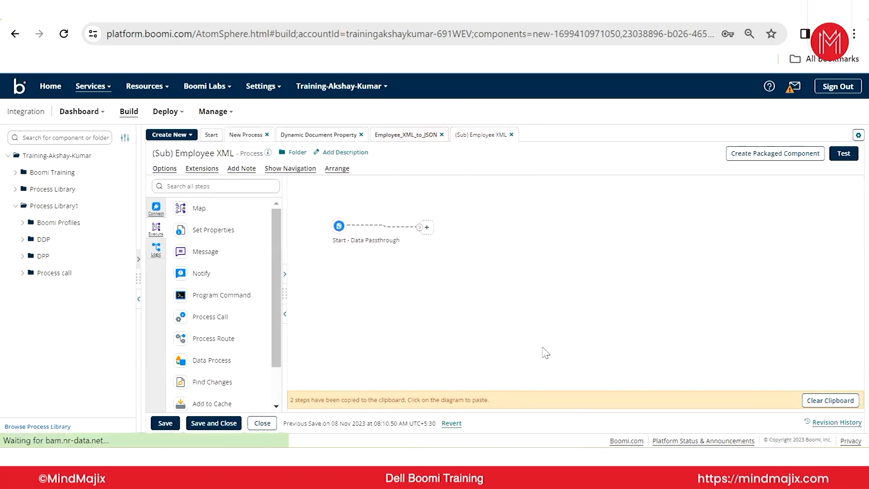
# Paste the copied map and end steps connected to the Data Passthrough start, and save and close the subprocess
pyautogui.click(437, 230)
pyautogui.moveTo(420, 227); pyautogui.dragTo(446, 225)
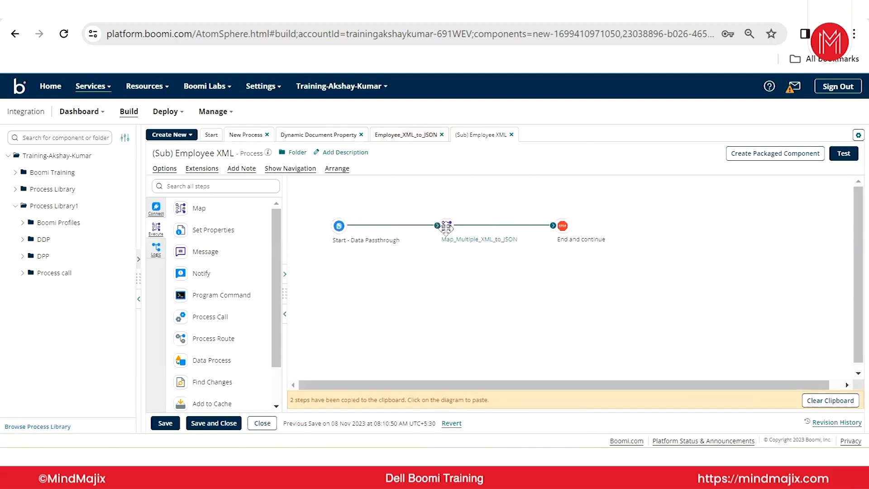
pyautogui.click(830, 400)
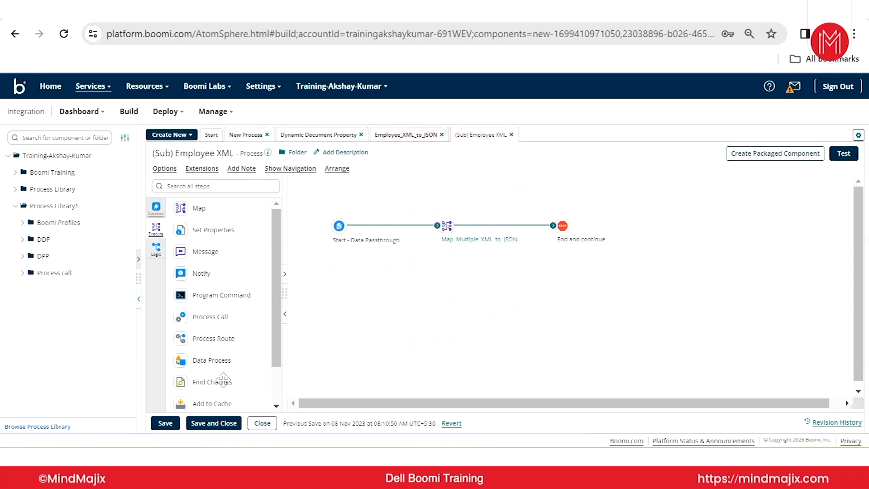
pyautogui.click(214, 422)
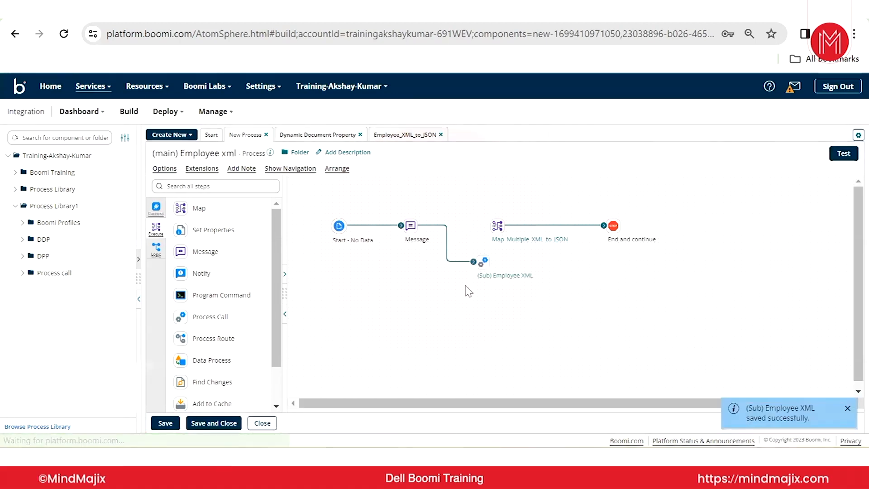
# Remove the map and end steps from the main process and align the (Sub) Employee XML call with the Message step
pyautogui.moveTo(477, 202); pyautogui.dragTo(678, 252)
pyautogui.click(589, 212)
pyautogui.click(506, 286)
pyautogui.moveTo(484, 260); pyautogui.dragTo(484, 228)
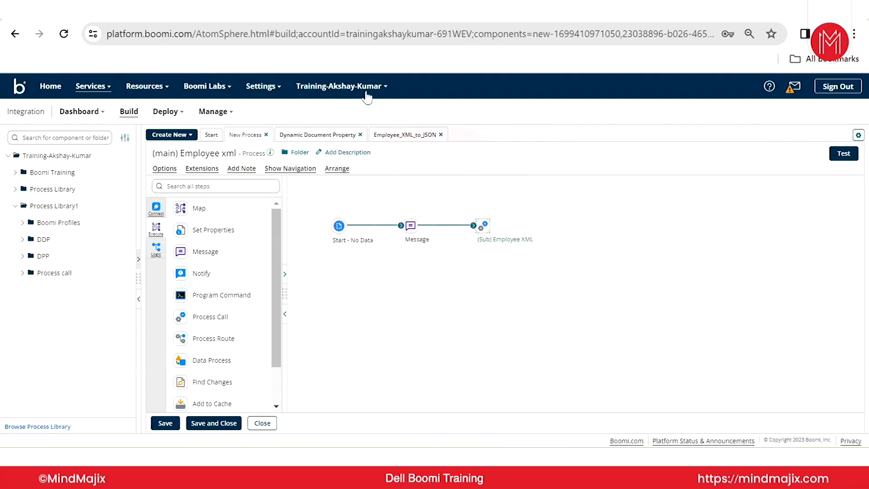
# Duplicate the browser tab and switch the copy to the Invitae account
pyautogui.rightClick(313, 9)
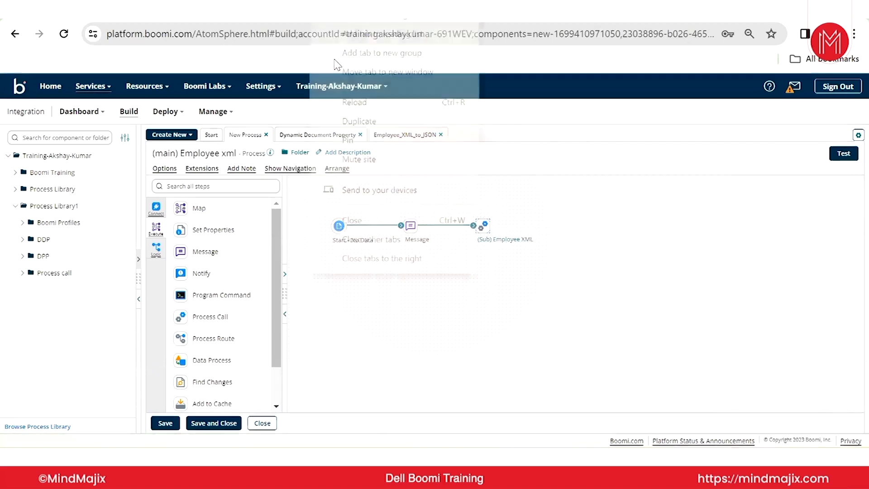
pyautogui.click(372, 119)
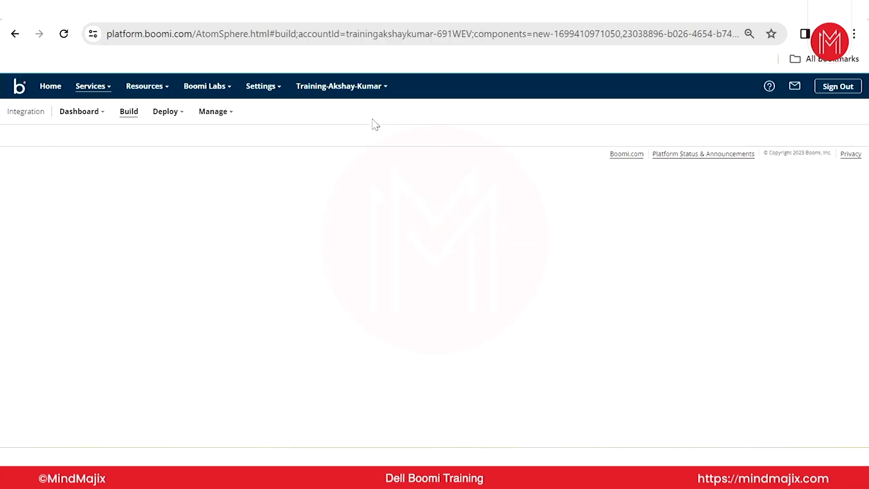
pyautogui.click(364, 94)
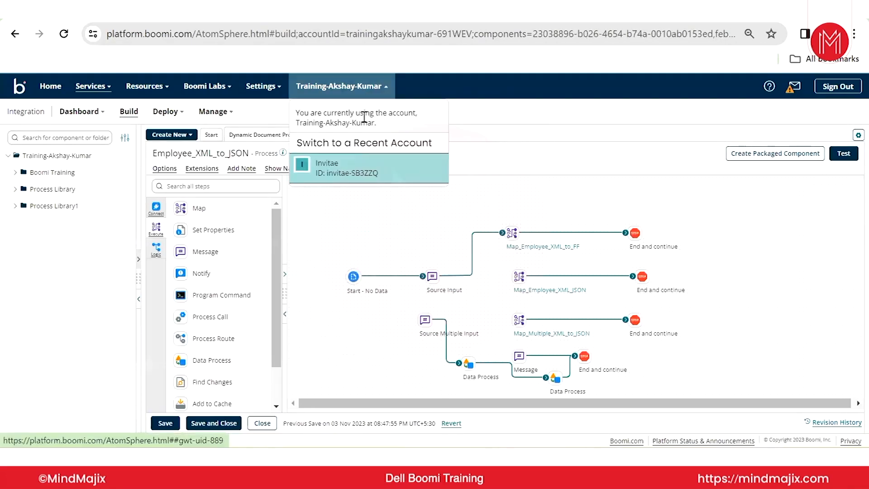
pyautogui.click(362, 168)
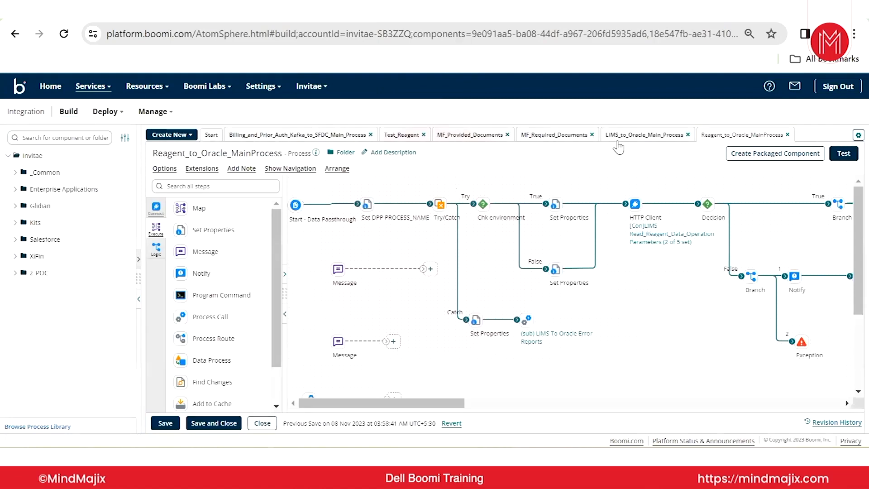
# Open LIMS_to_Oracle_Main_Process with the component explorer collapsed and examine its Process Call steps
pyautogui.click(629, 135)
pyautogui.click(138, 298)
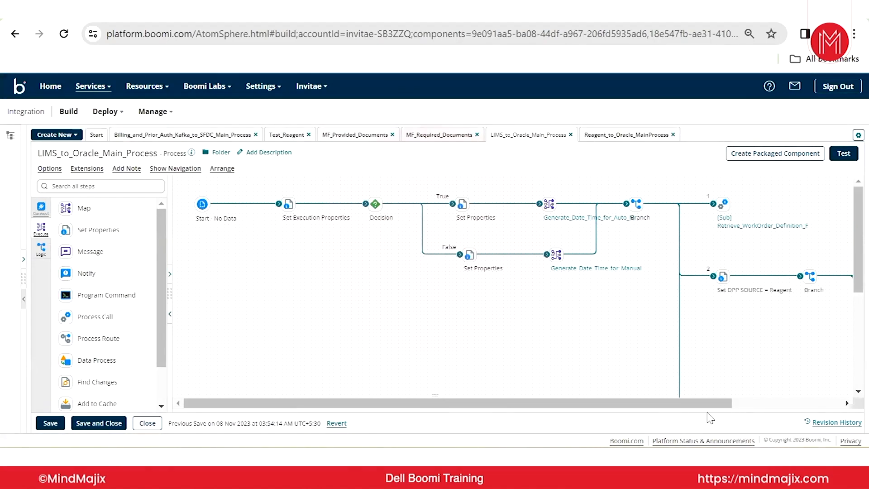
pyautogui.moveTo(702, 403); pyautogui.dragTo(814, 401)
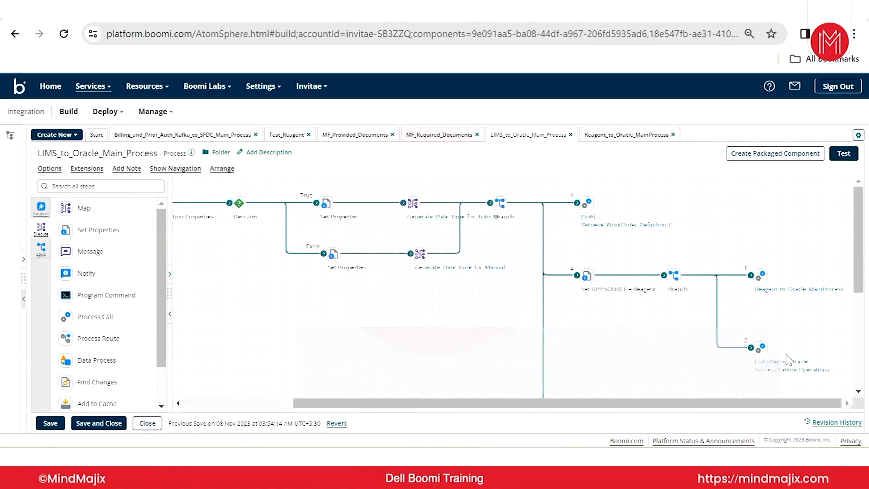
pyautogui.scroll(-5, 787, 358)
pyautogui.scroll(5, 665, 333)
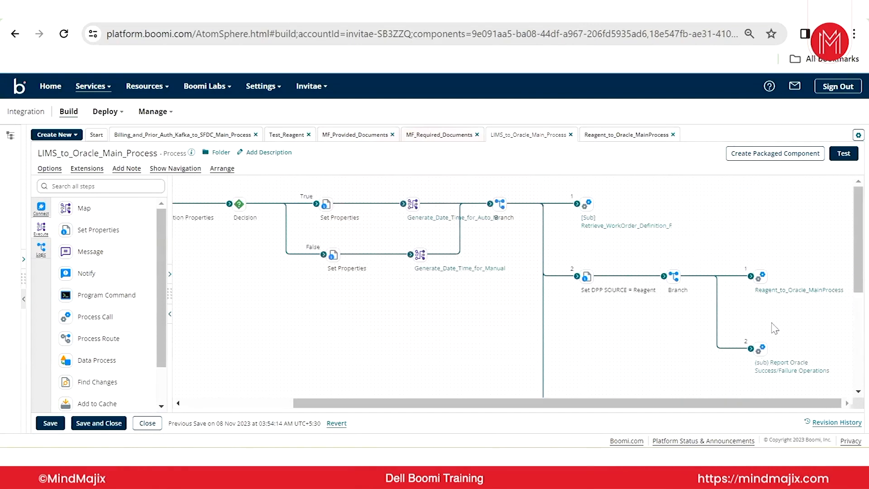
# Open the called Reagent_to_Oracle_MainProcess and examine how it calls further subprocesses
pyautogui.click(793, 295)
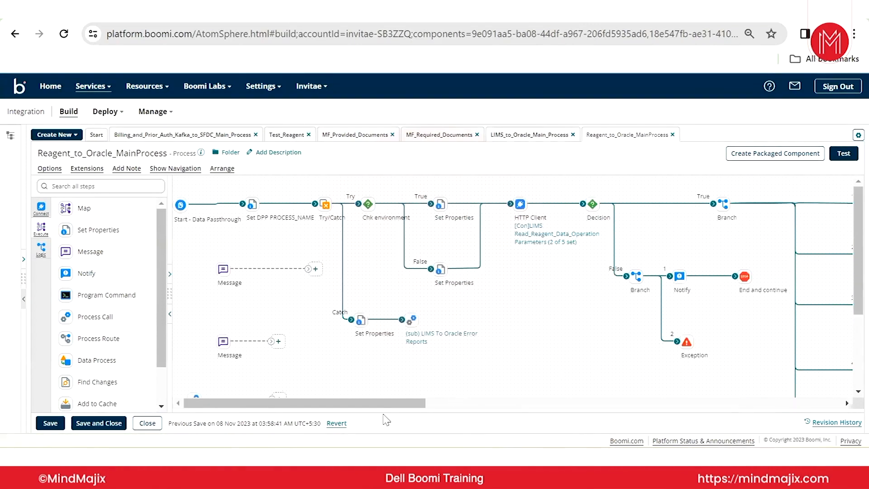
pyautogui.moveTo(382, 403); pyautogui.dragTo(392, 403)
pyautogui.moveTo(738, 414); pyautogui.dragTo(848, 412)
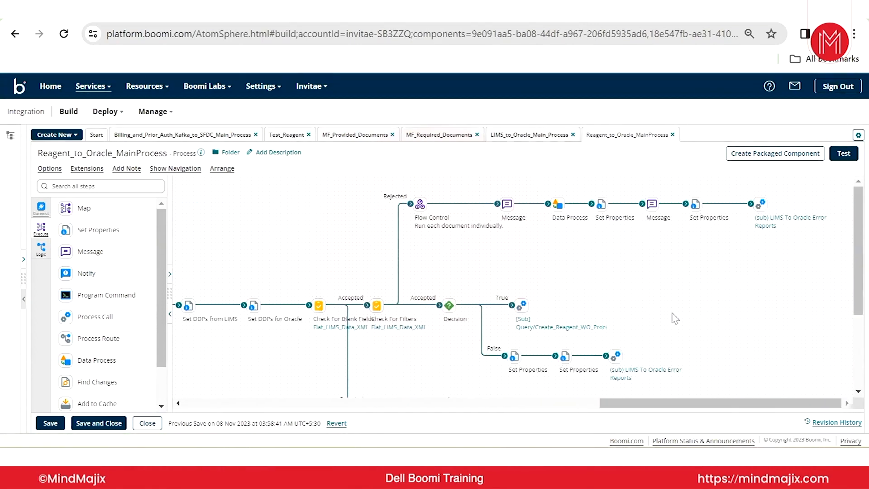
pyautogui.scroll(-4, 673, 318)
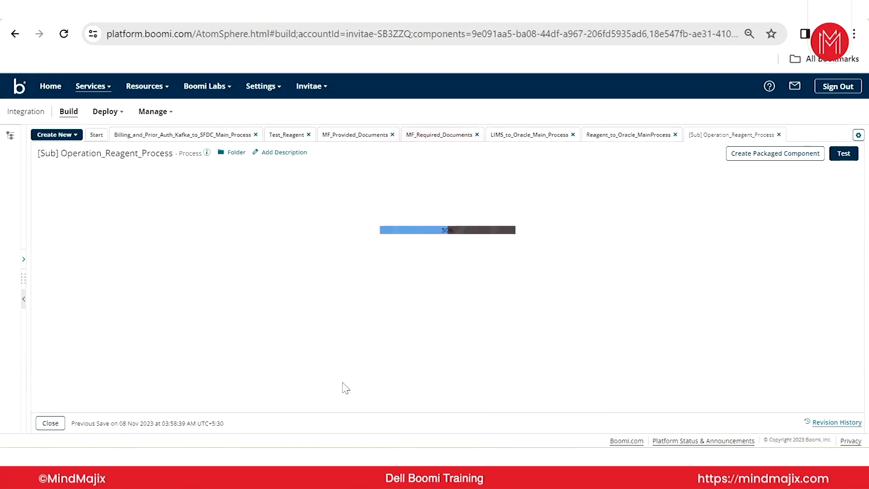
# Examine the full flow of the nested [Sub] Operation_Reagent_Process
pyautogui.moveTo(334, 403); pyautogui.dragTo(756, 416)
pyautogui.scroll(-1, 620, 328)
pyautogui.scroll(-6, 622, 331)
pyautogui.moveTo(658, 401); pyautogui.dragTo(278, 403)
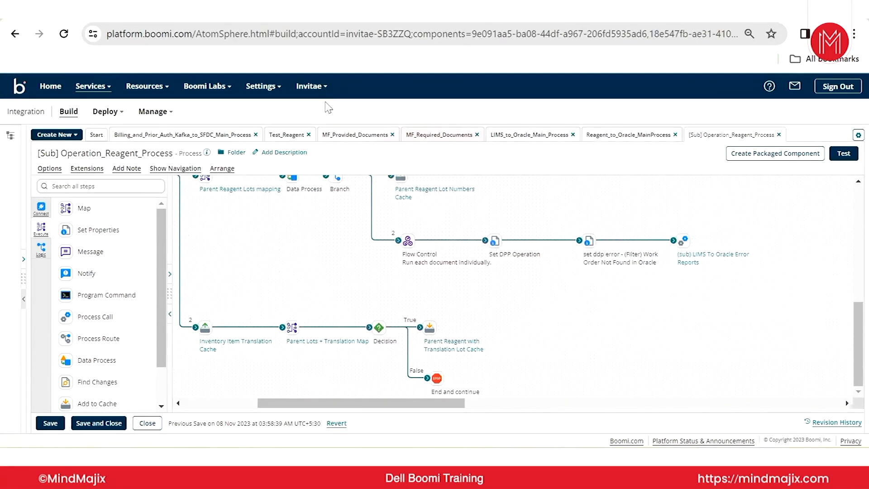
# Switch from the Invitae account back to the training account
pyautogui.click(311, 86)
pyautogui.click(333, 171)
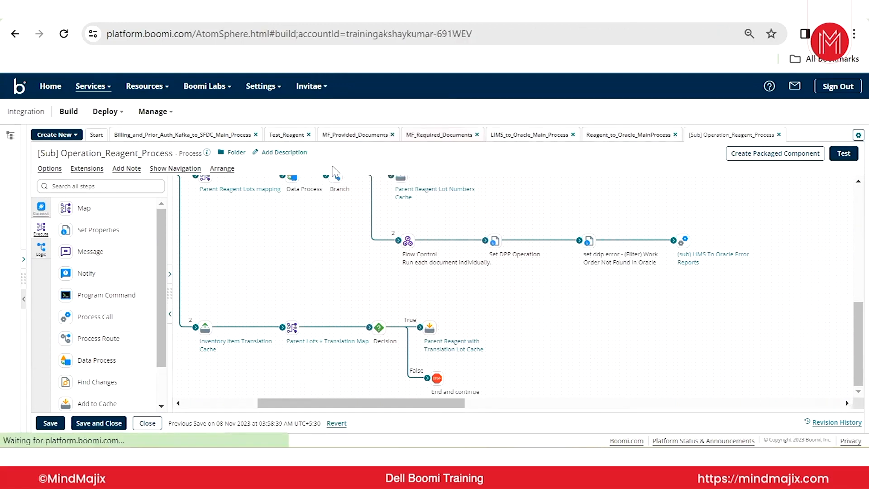
pyautogui.click(503, 337)
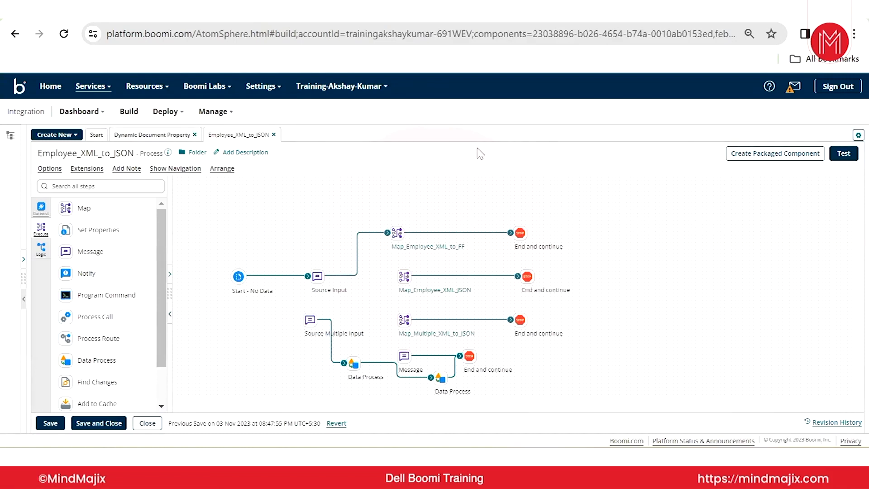
# Show the component explorer and expand Process Library1 down to the Processes in the Process call folder
pyautogui.click(22, 268)
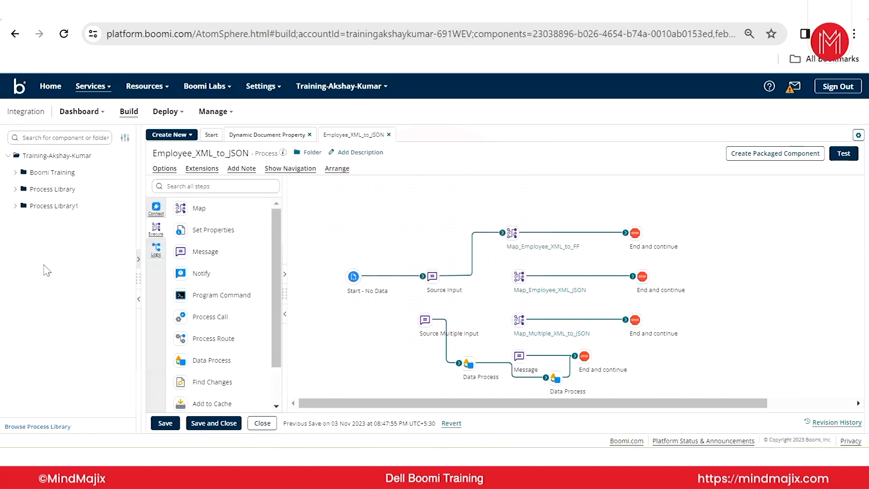
pyautogui.click(21, 206)
pyautogui.click(23, 273)
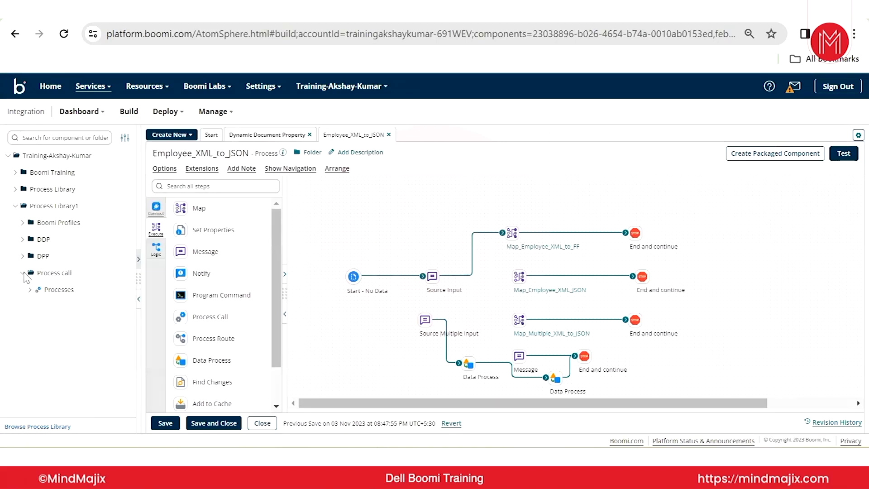
pyautogui.click(30, 289)
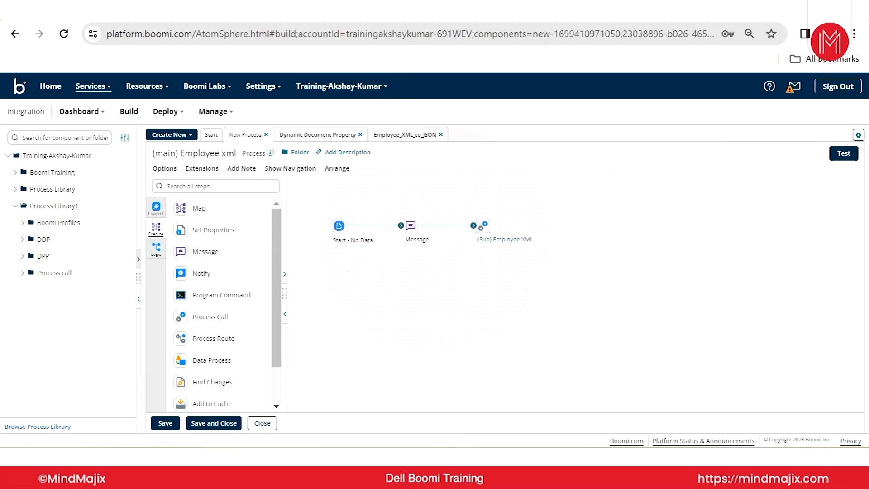
# Return to the original tab and save the (main) Employee xml process
pyautogui.click(164, 422)
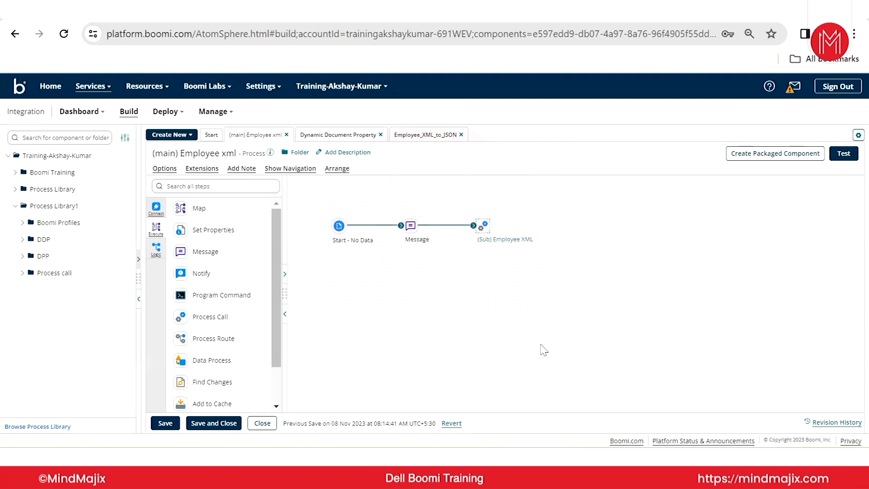
pyautogui.click(485, 243)
pyautogui.click(699, 248)
pyautogui.click(284, 313)
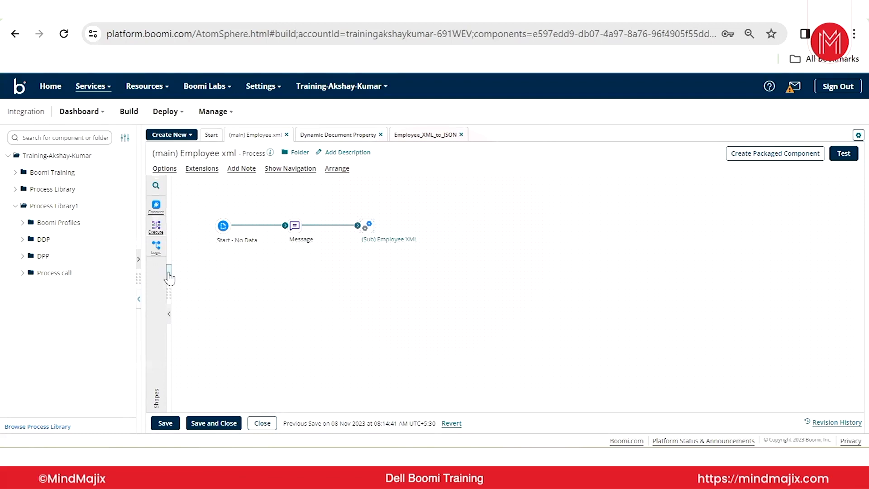
pyautogui.click(168, 274)
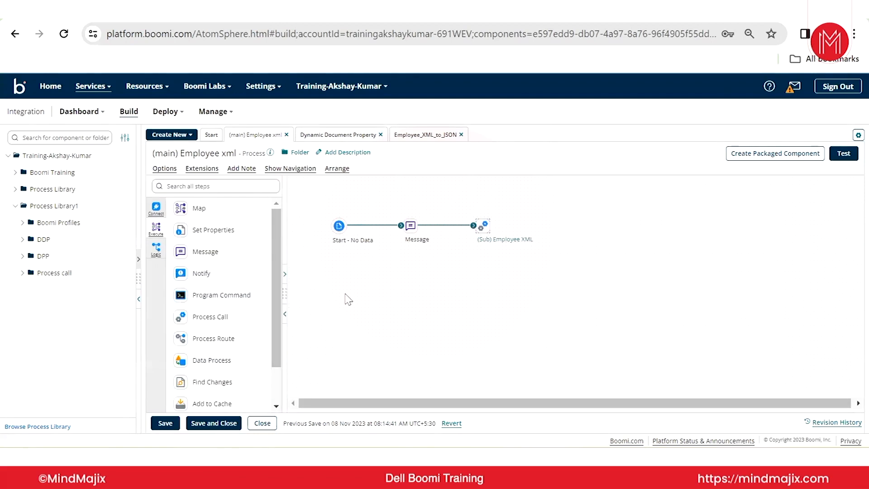